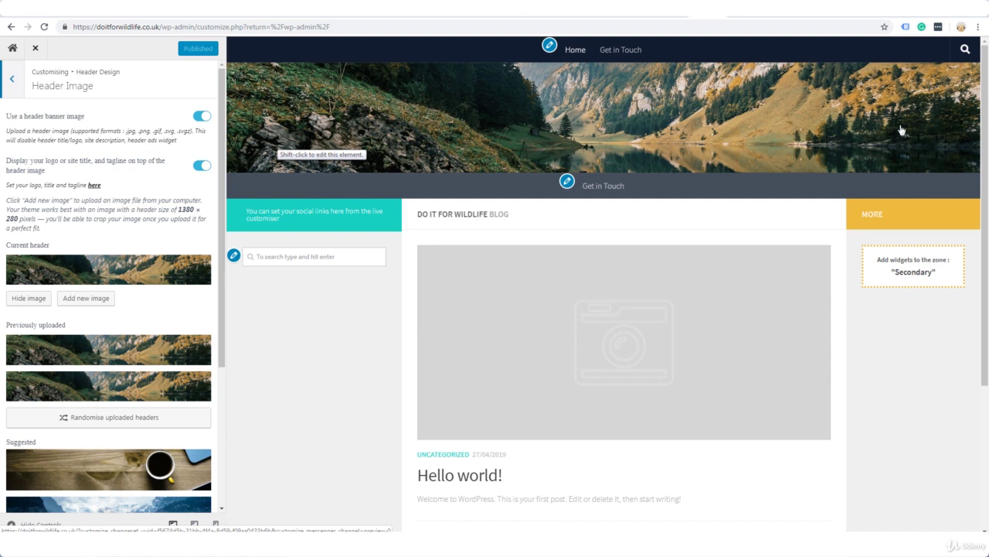
From the Canva home page, start a new design and choose custom dimensions
click(878, 17)
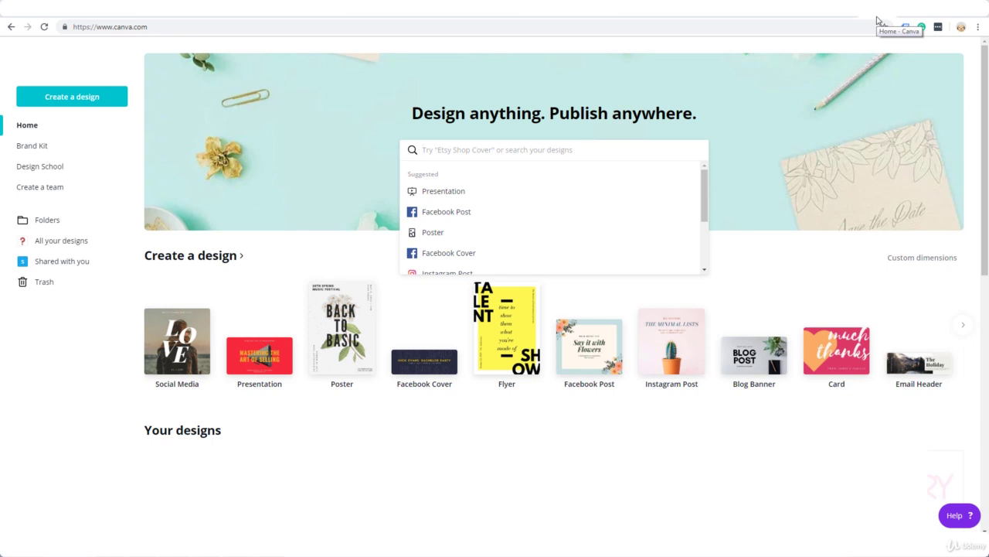
click(88, 100)
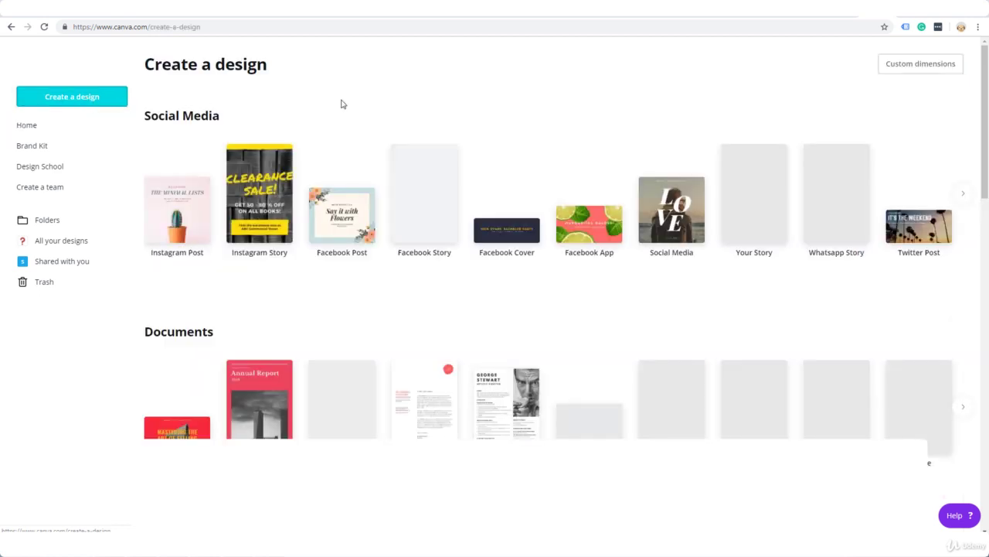
click(912, 71)
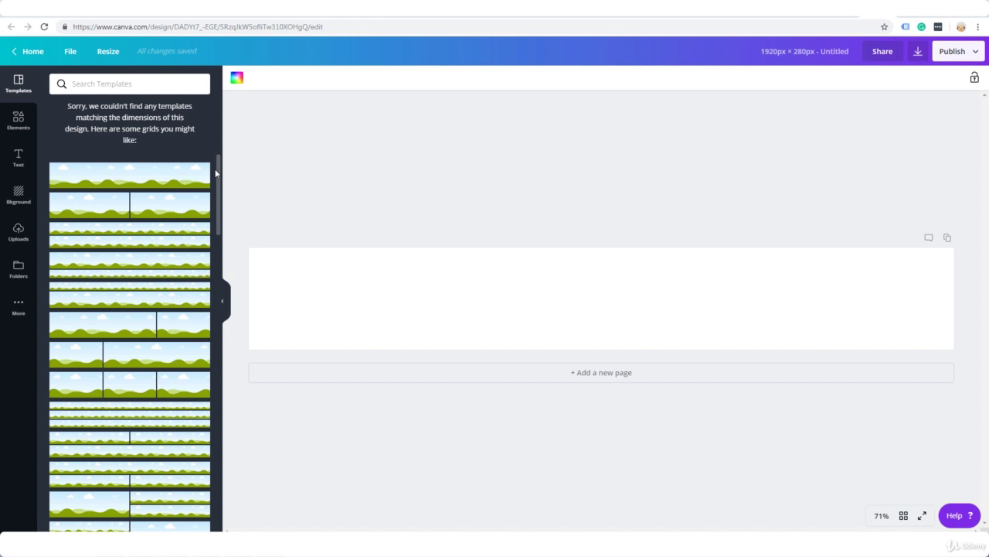
Browse the suggested grid layouts for the blank 1920 × 280 px design
mouse_move(217, 167)
mouse_down()
mouse_move(217, 305)
mouse_move(209, 179)
mouse_up()
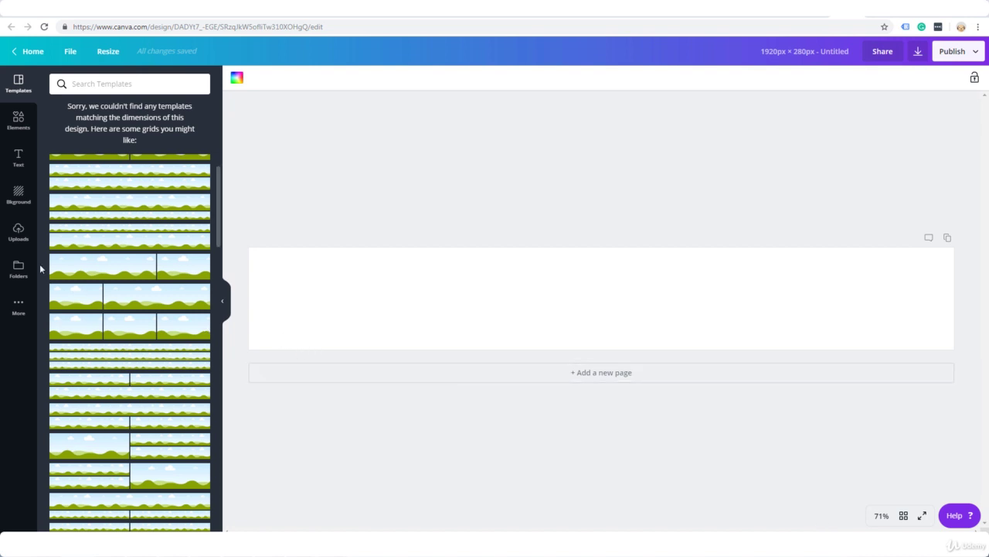
Upload the squirrel, deer, fox, otter and bird photos to Canva's Uploads
click(17, 231)
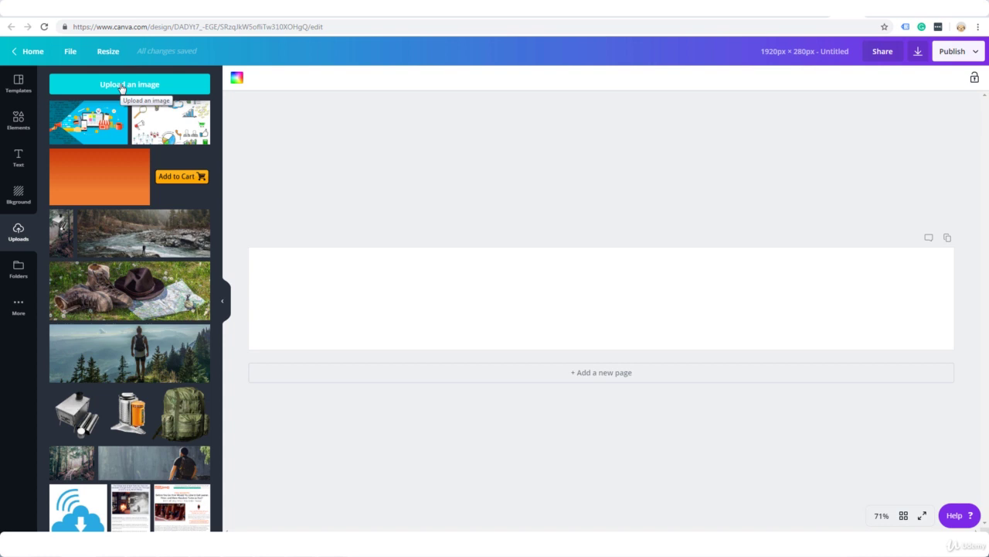
click(121, 85)
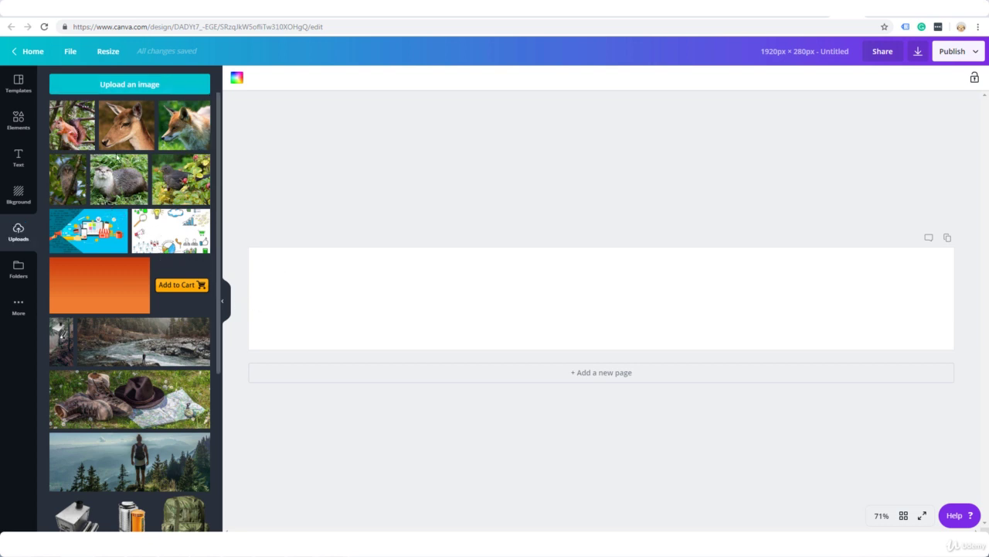
Place and size the squirrel, owl and otter photos side by side on the banner
drag(75, 136, 343, 246)
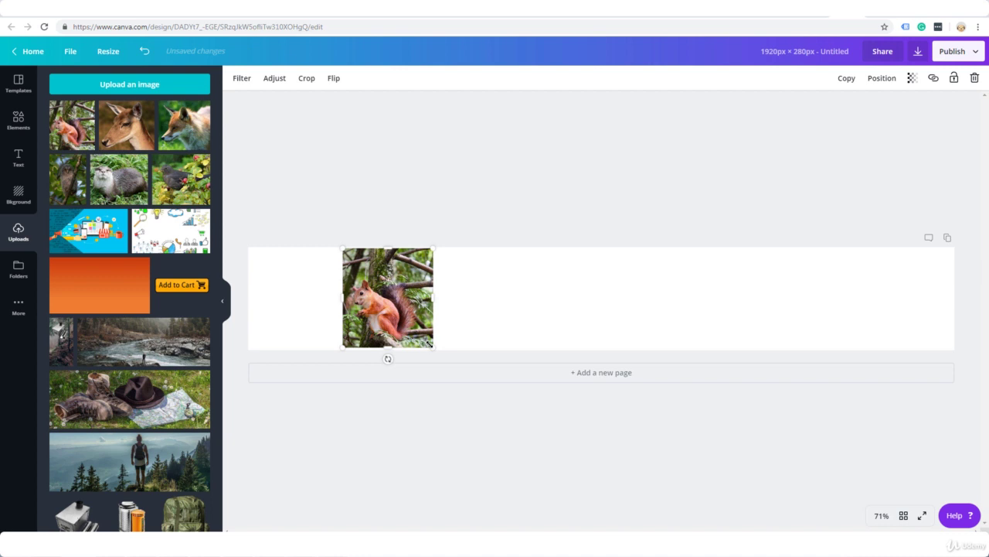
drag(431, 346, 436, 350)
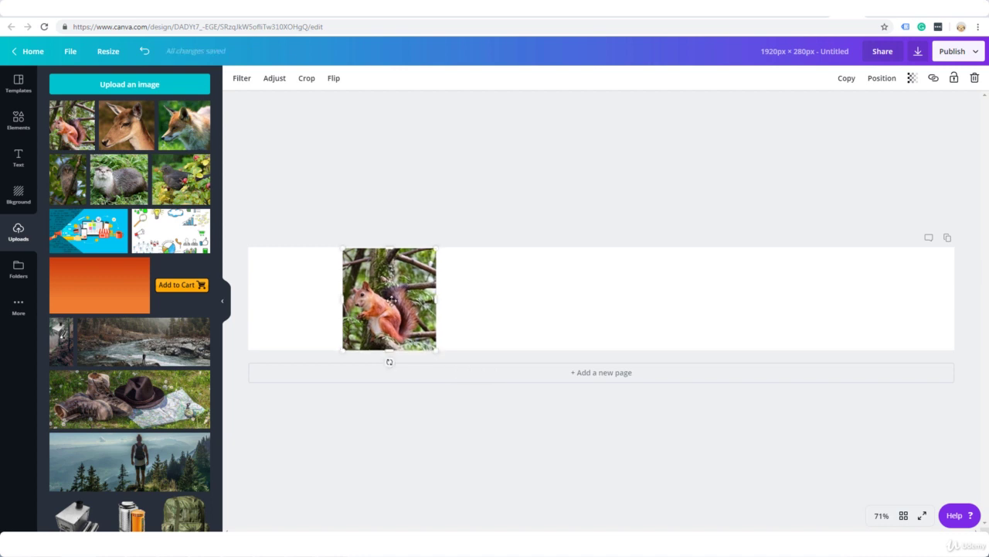
drag(392, 300, 910, 300)
drag(68, 179, 802, 287)
drag(119, 178, 593, 249)
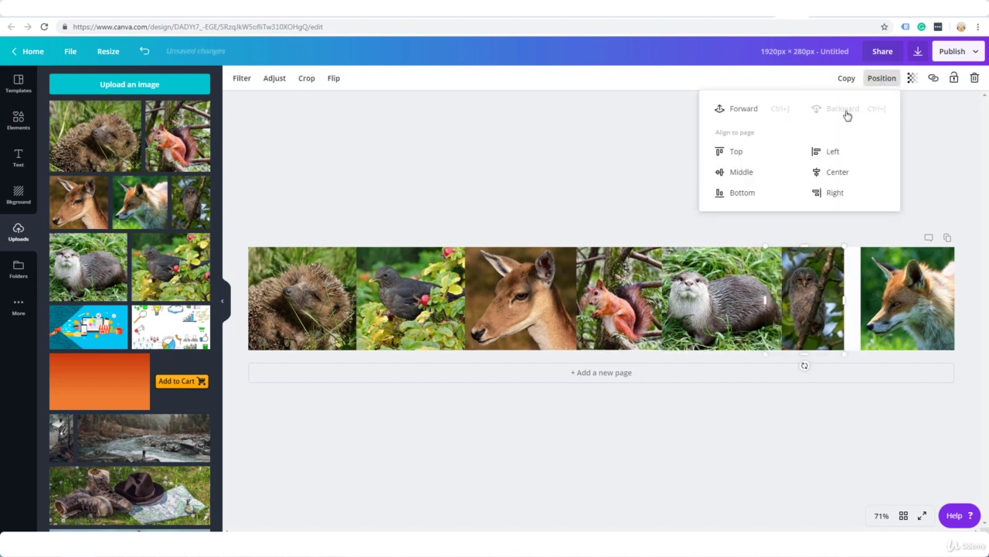
Line up the owl and otter photos, sending the otter backward behind the owl
drag(824, 271, 839, 271)
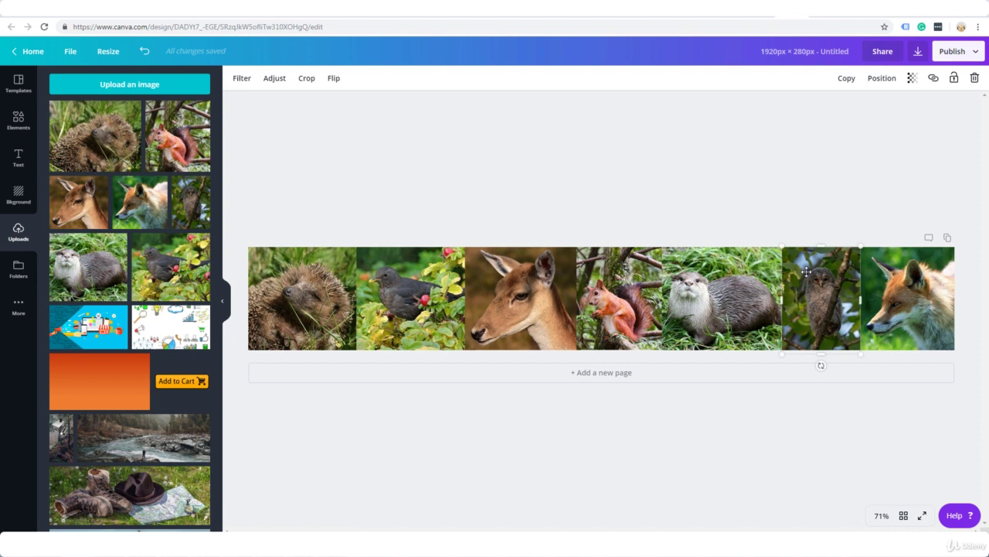
mouse_move(757, 274)
mouse_down()
mouse_move(781, 274)
mouse_move(756, 274)
mouse_up()
click(881, 78)
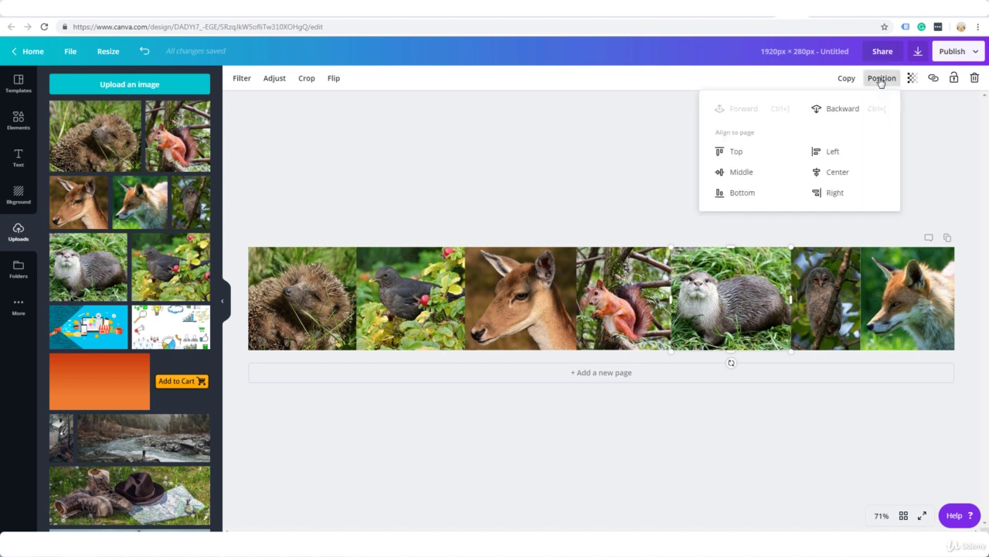
click(853, 110)
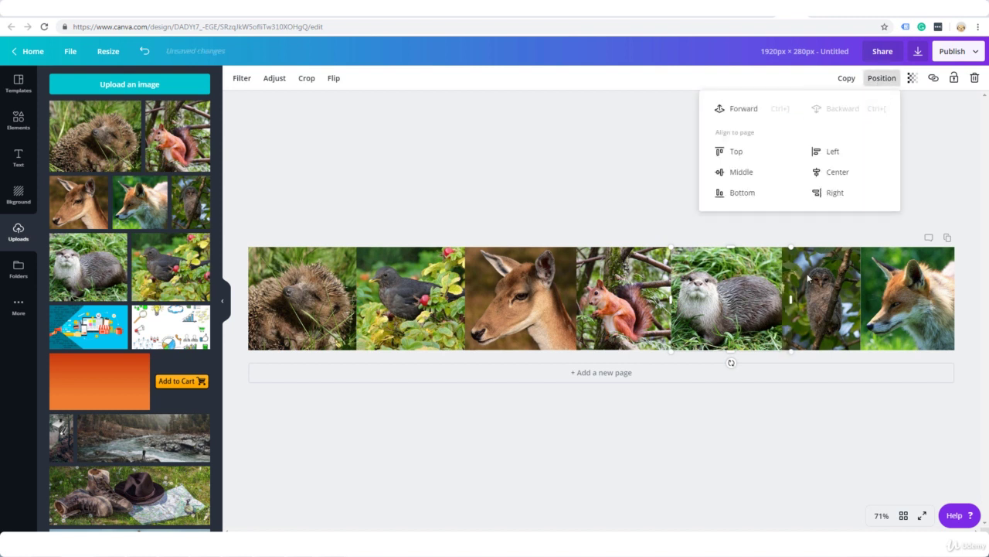
drag(807, 278, 766, 274)
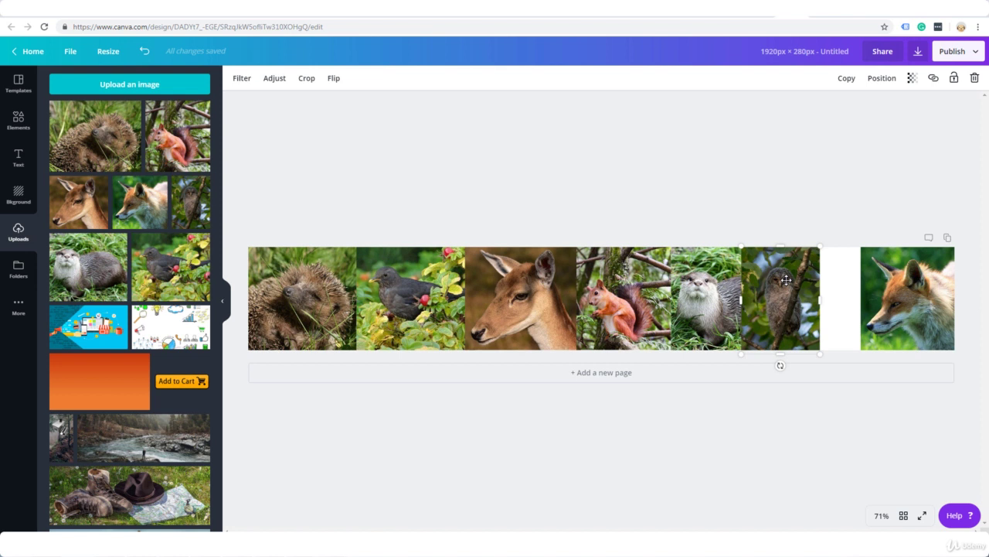
Move the owl into the gap before the fox and download the banner as PNG
drag(785, 280, 831, 321)
click(825, 405)
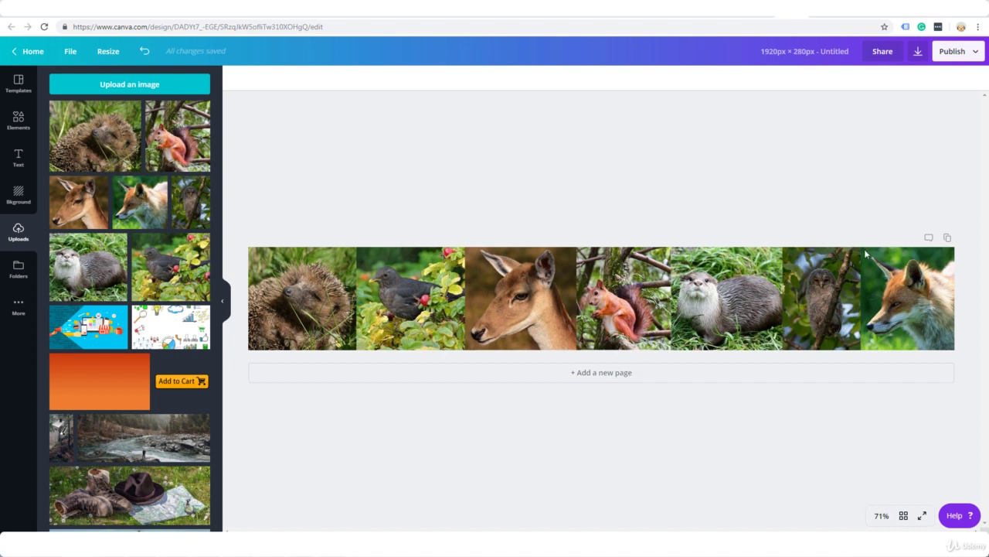
click(919, 53)
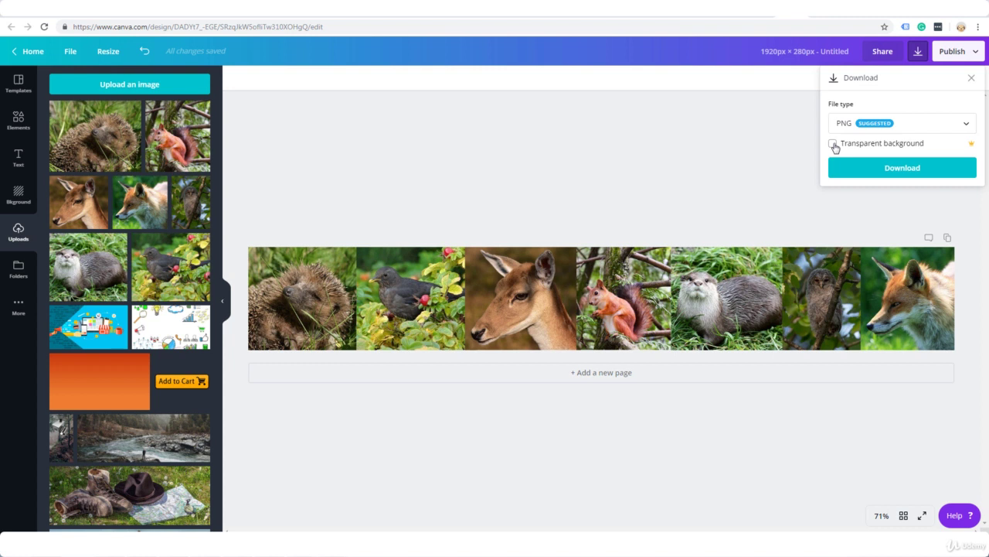
click(884, 168)
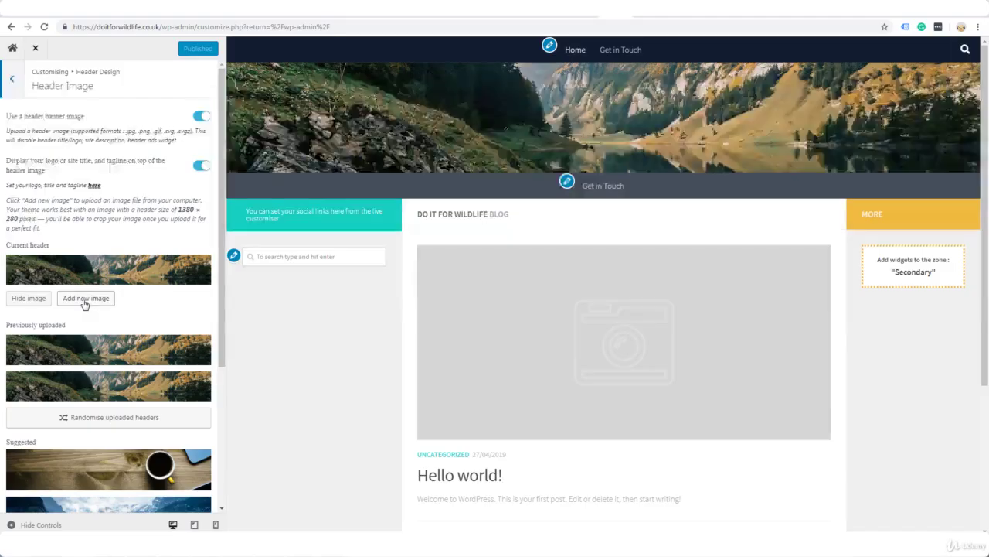
Upload the banner PNG titled 'Britsh Wildlife' with alt text, and use it uncropped as header
click(85, 298)
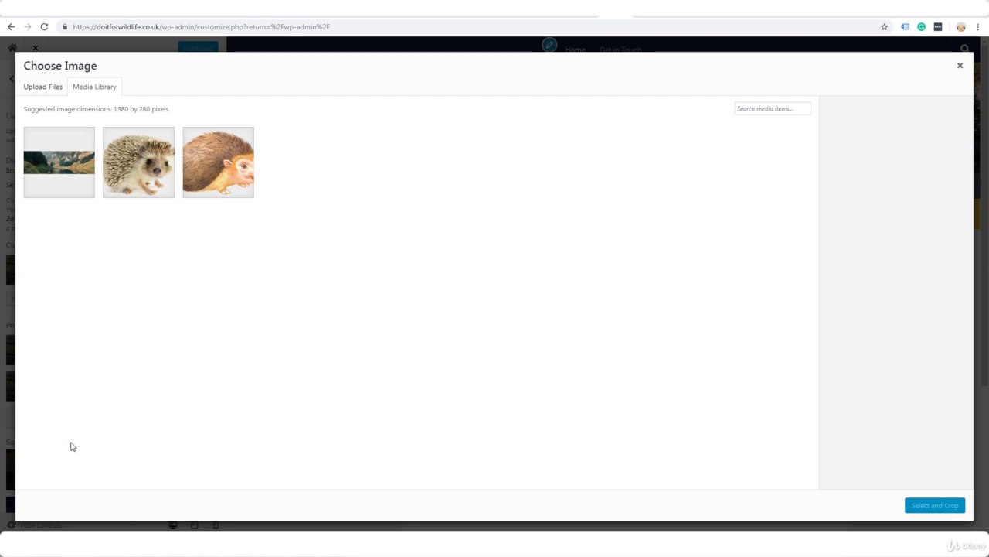
drag(4, 464, 337, 302)
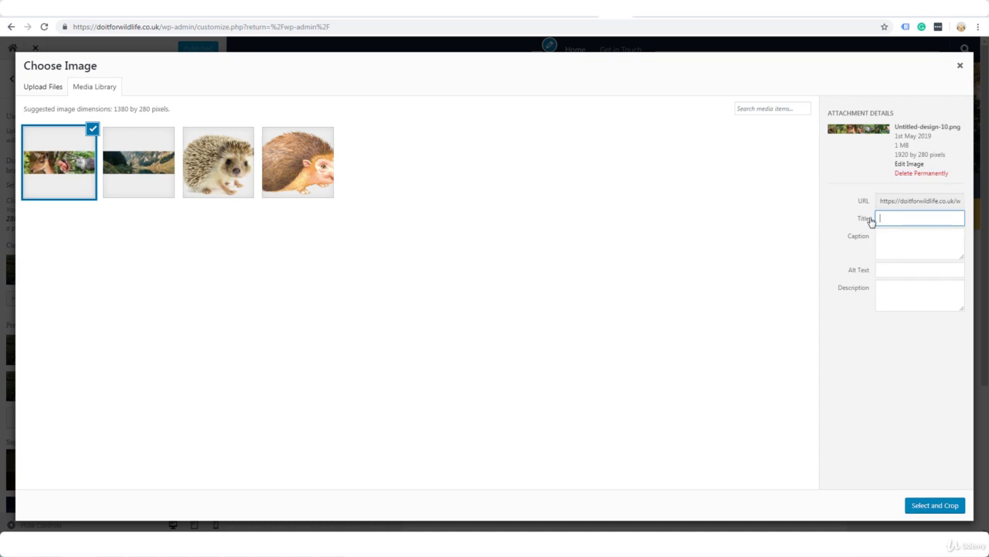
text(Britsh Wildlife)
click(902, 269)
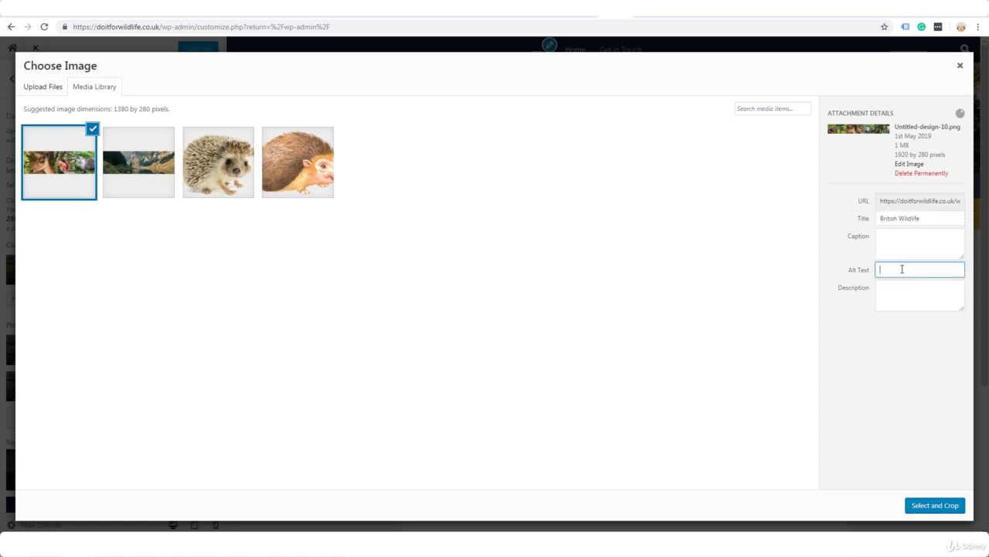
text(Britsh Wildlife)
click(935, 505)
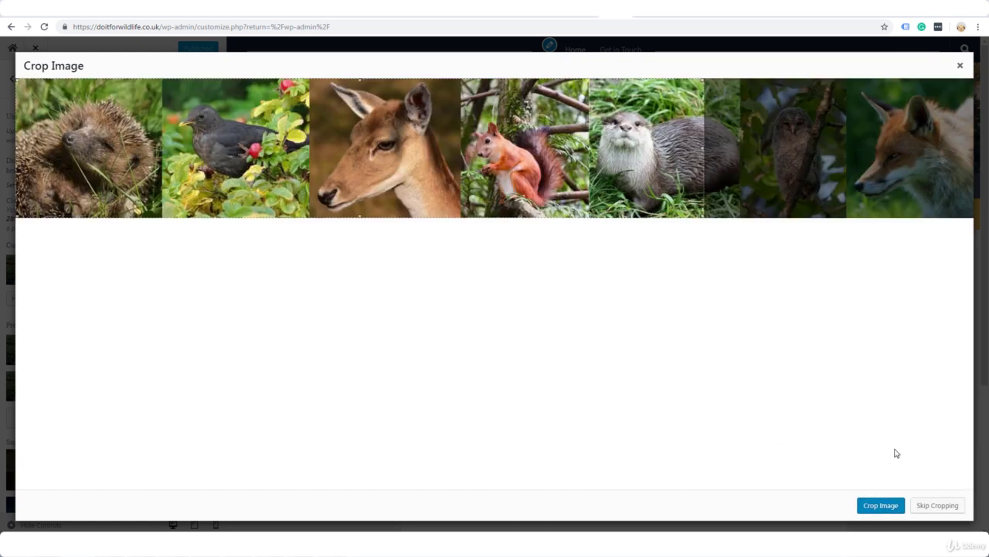
click(936, 506)
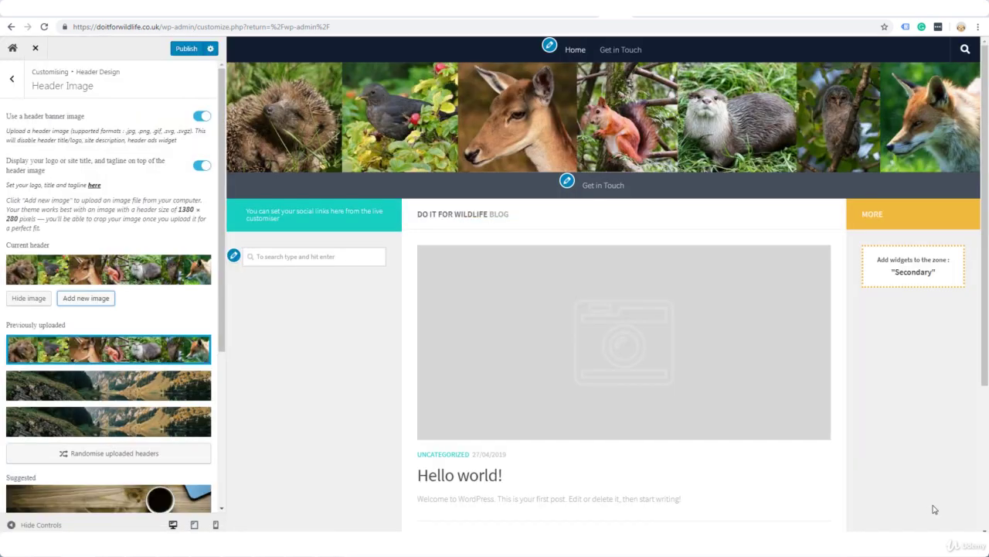
Publish the new header, view it on the live site, then return to Canva
click(191, 50)
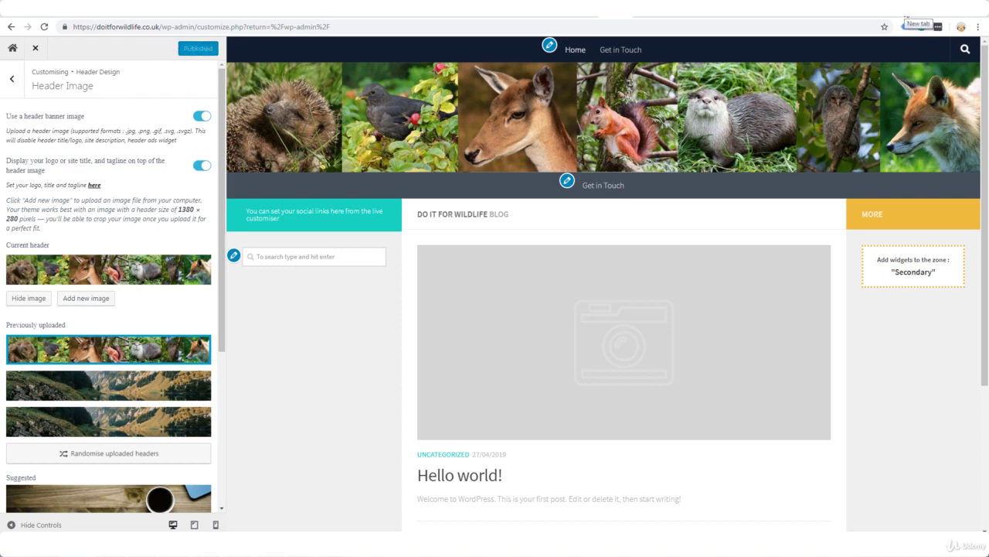
click(906, 26)
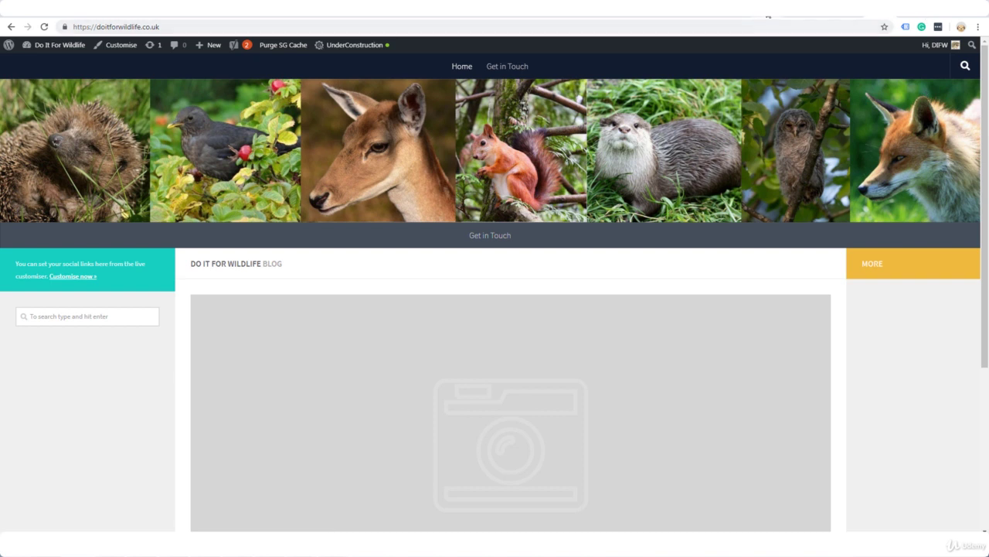
click(768, 16)
Dismiss the published message, browse free Elements, and add an 'Add a heading' text box
click(642, 182)
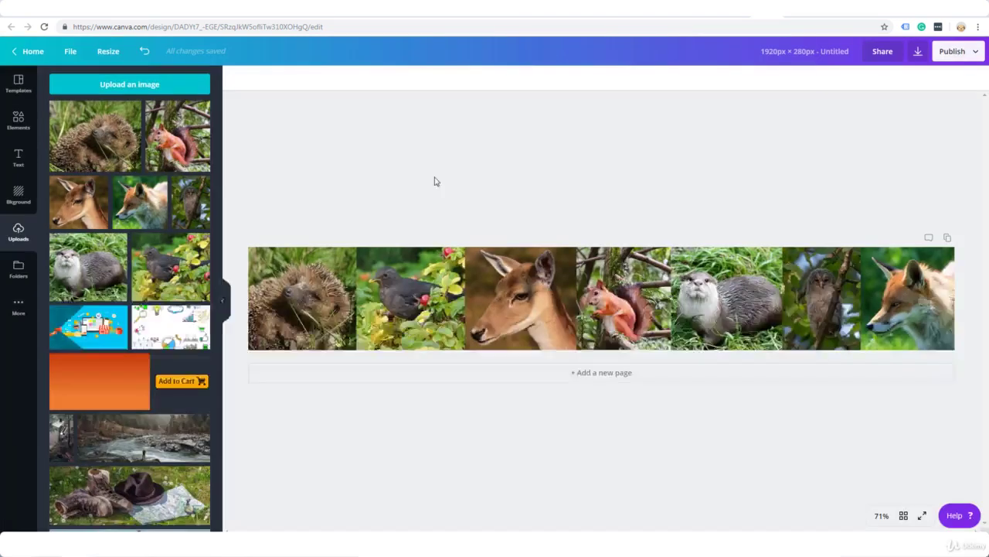
click(18, 120)
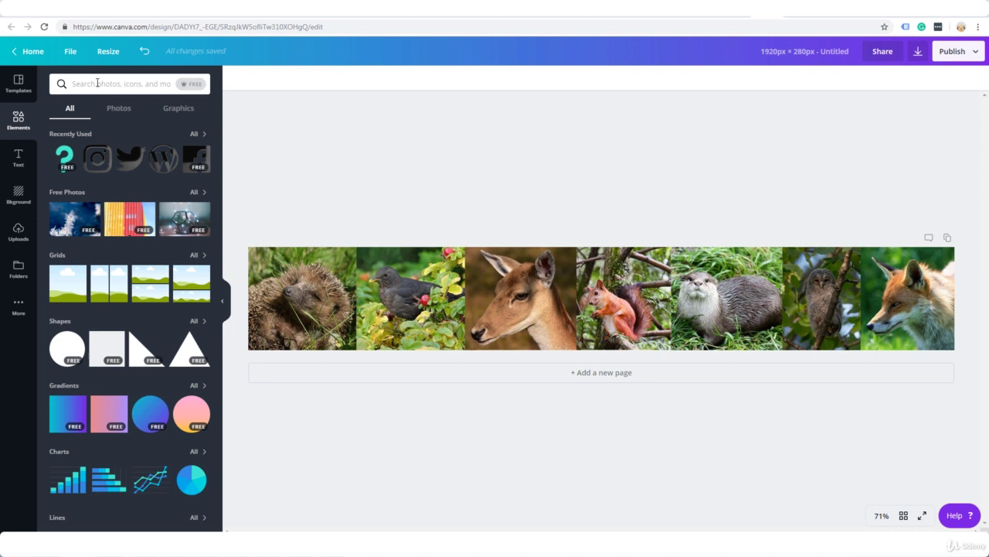
click(188, 85)
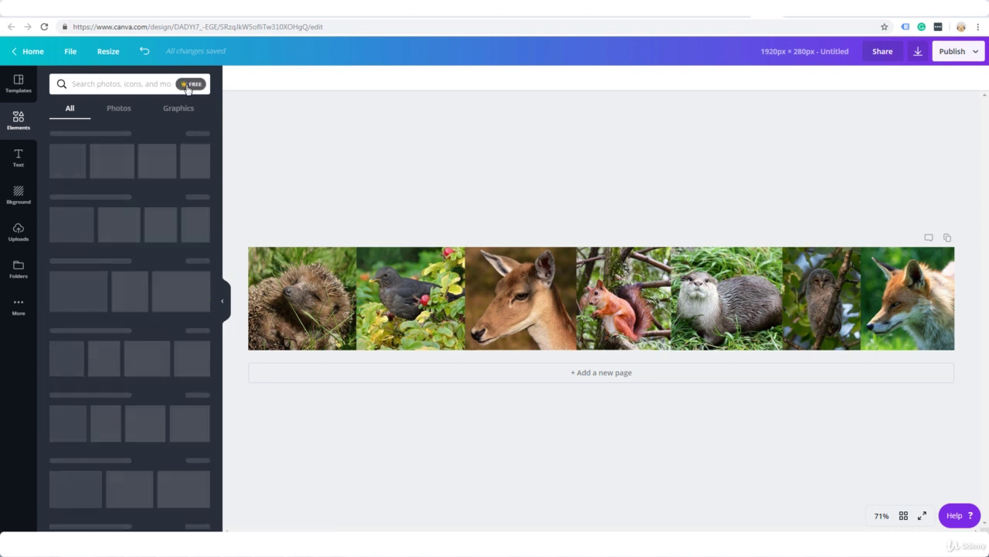
click(114, 84)
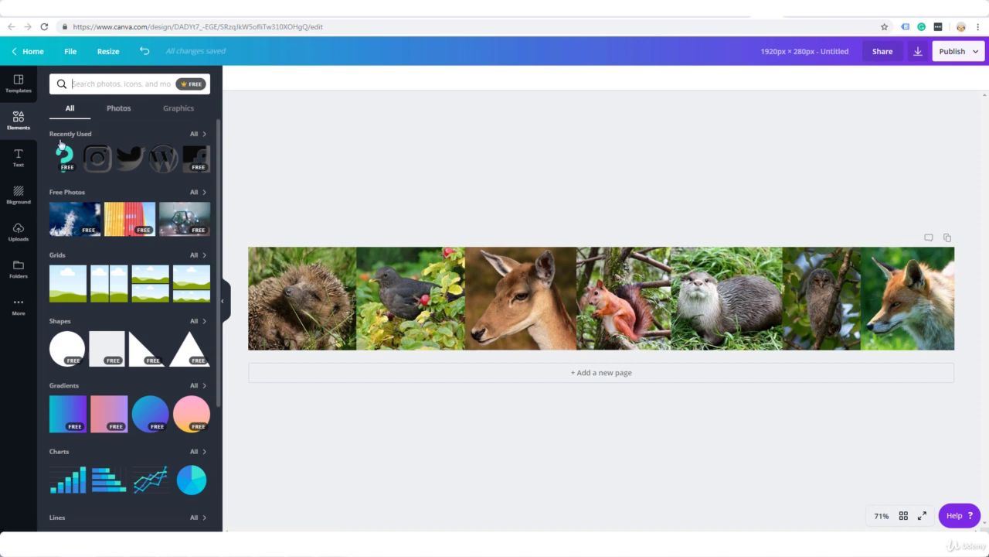
click(20, 155)
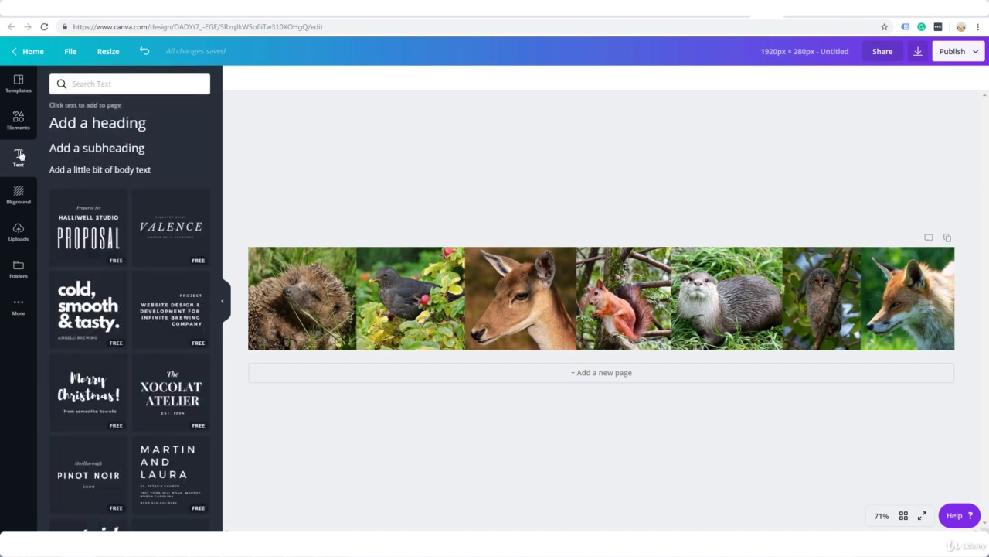
click(92, 124)
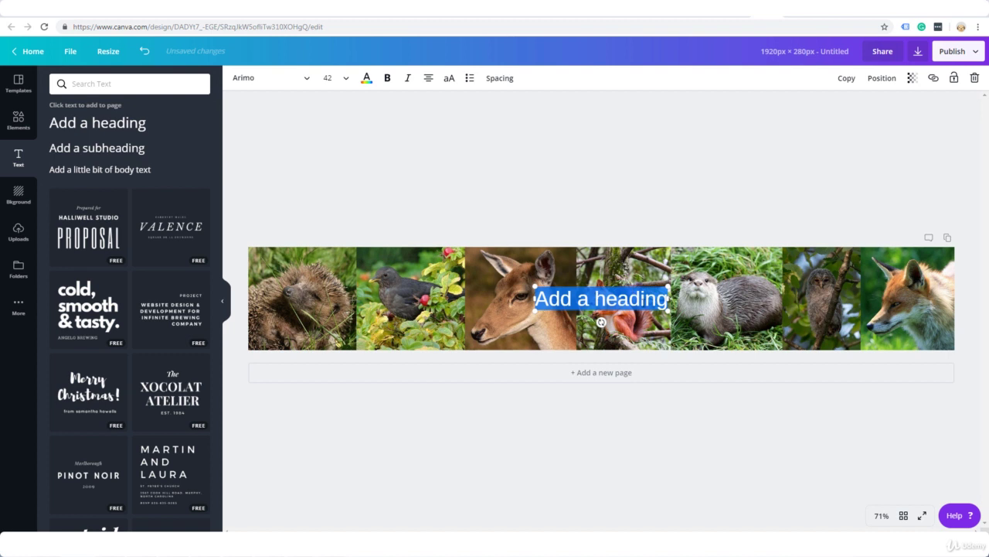